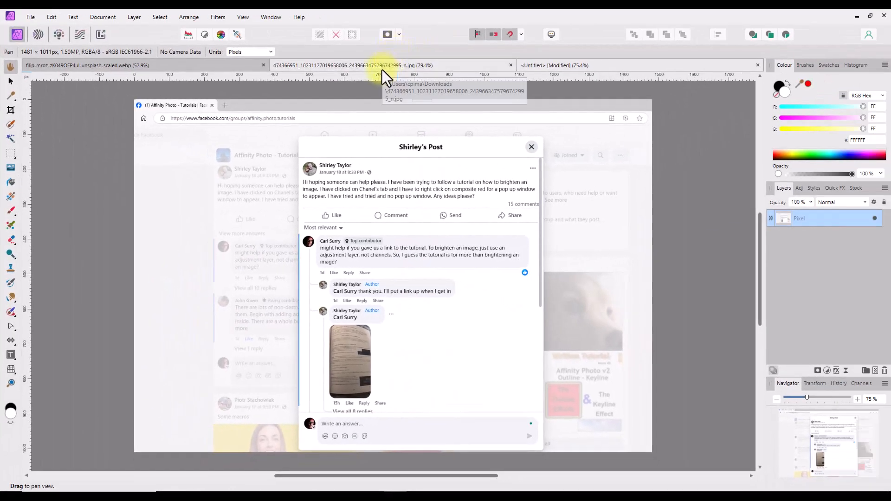
# Read the brightening instructions in the photographed book page document.
pyautogui.click(382, 66)
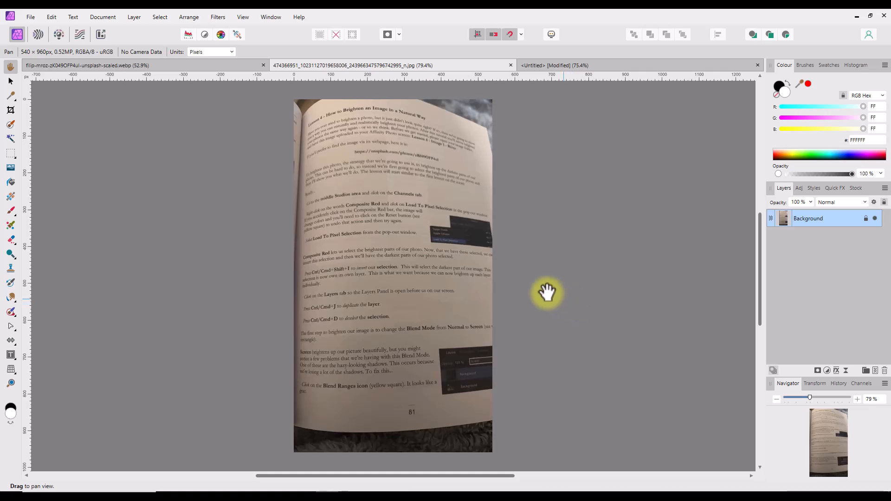
pyautogui.scroll(3, 359, 163)
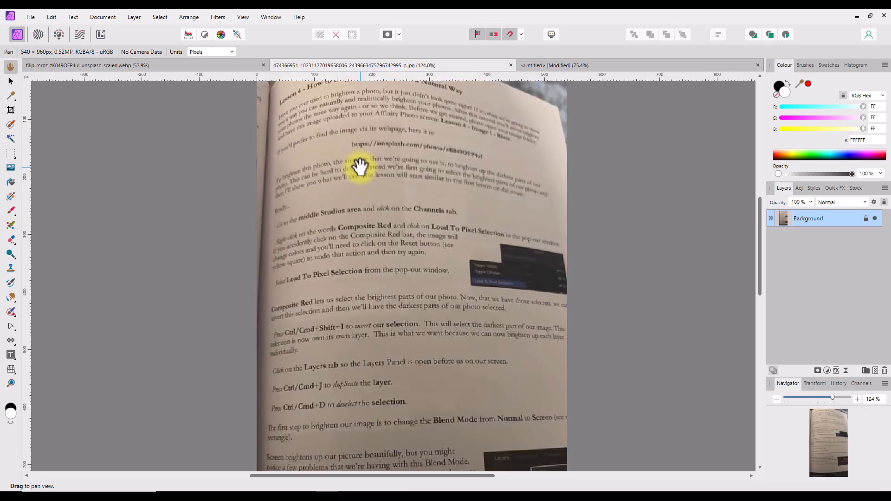
pyautogui.scroll(-1, 374, 191)
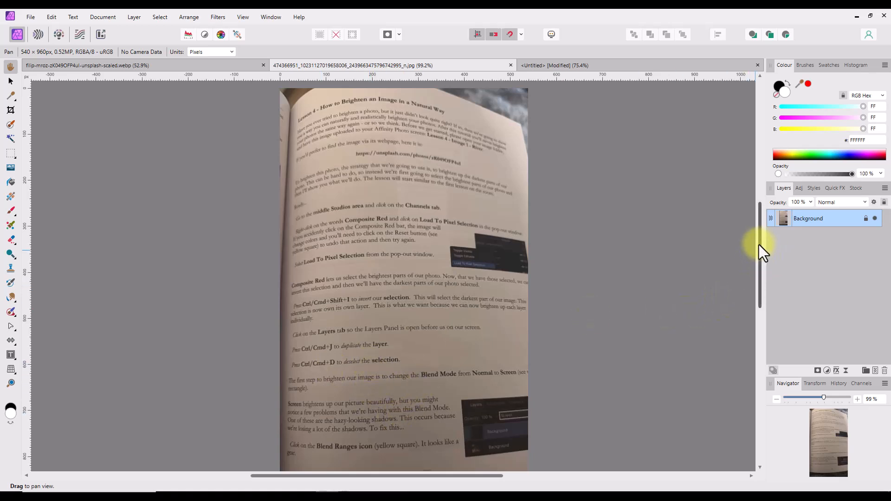
pyautogui.moveTo(759, 244); pyautogui.dragTo(760, 229)
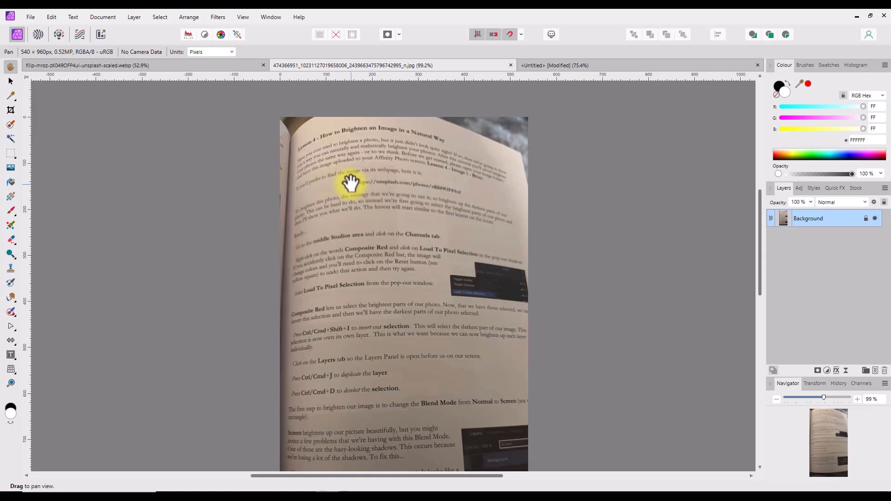
pyautogui.click(196, 66)
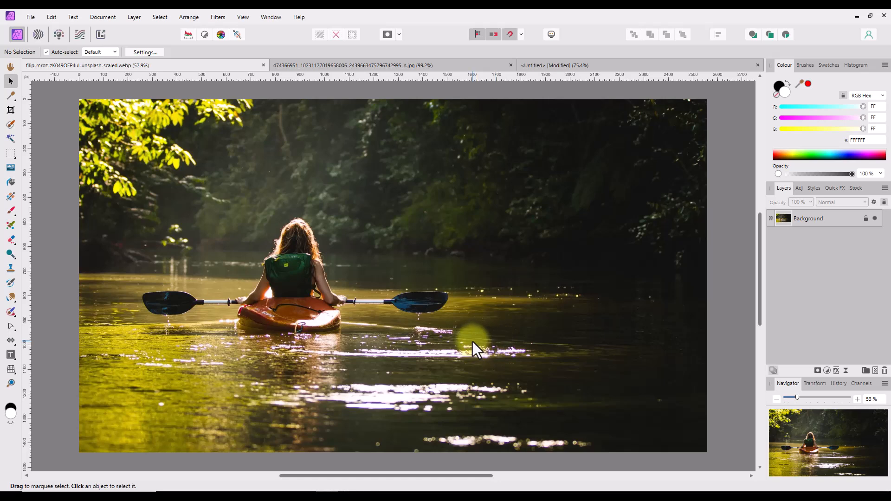
pyautogui.click(357, 65)
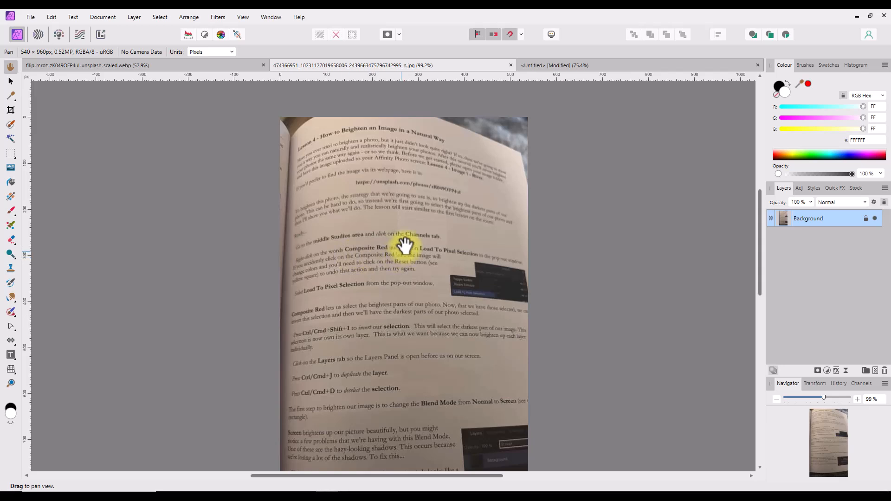
# Return to the kayak photo, open the Channels panel and select the Background layer.
pyautogui.click(203, 66)
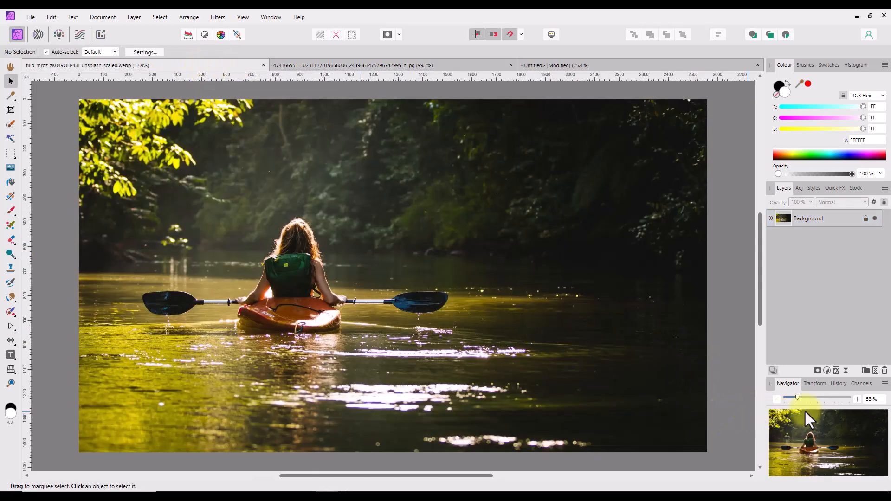
pyautogui.click(863, 384)
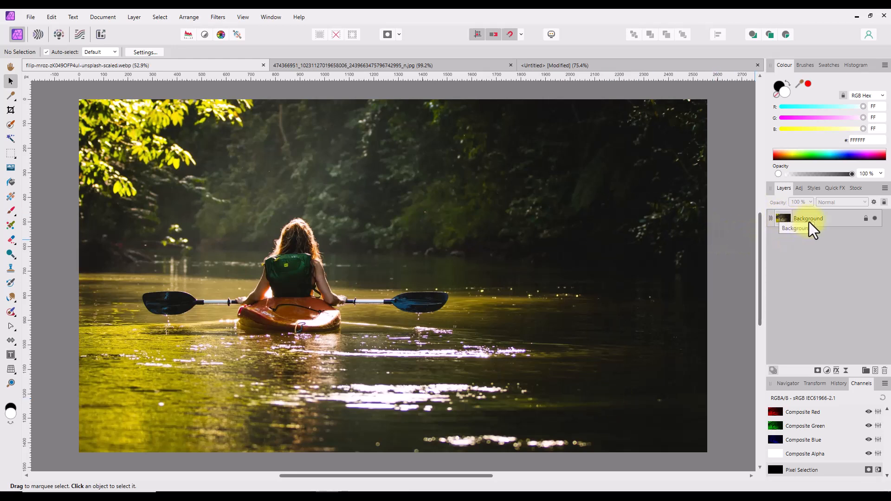
pyautogui.click(833, 218)
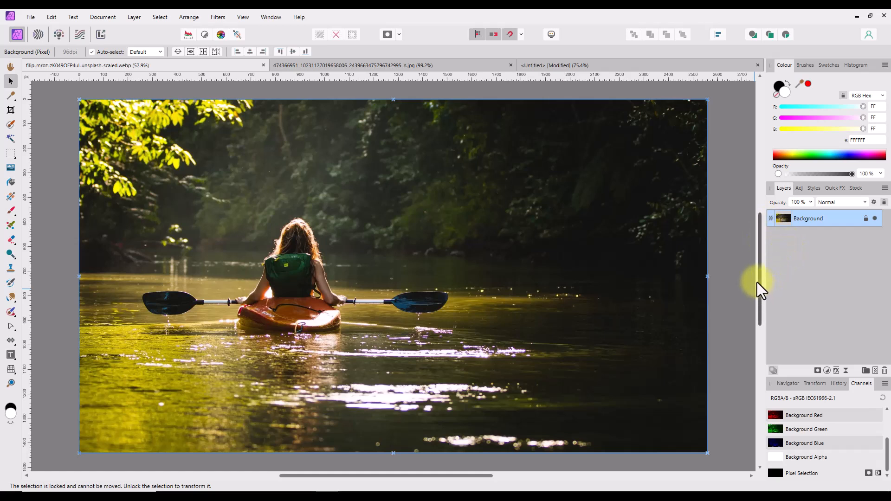
pyautogui.rightClick(826, 220)
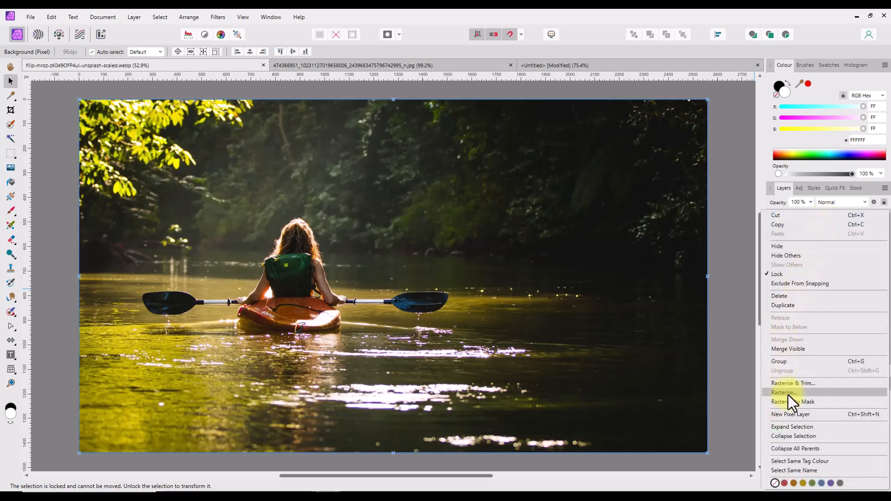
pyautogui.click(748, 285)
pyautogui.click(792, 224)
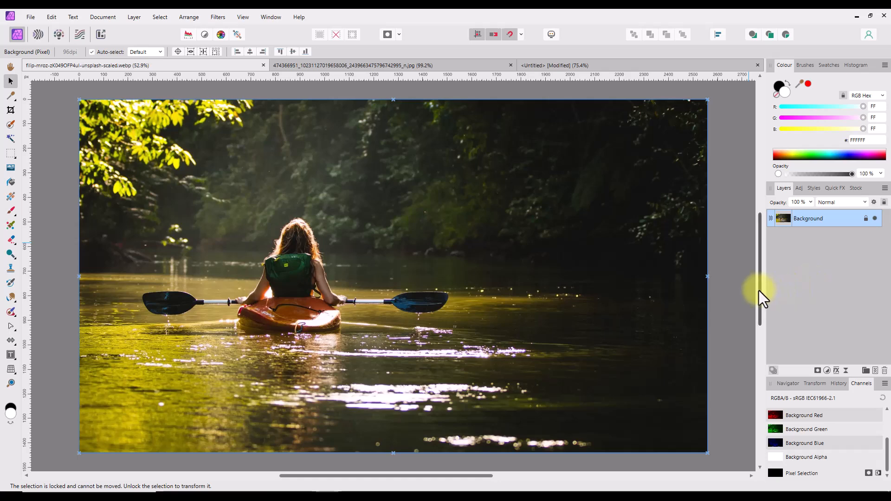
# Load the Composite Red channel to a pixel selection.
pyautogui.click(334, 66)
pyautogui.press('h')
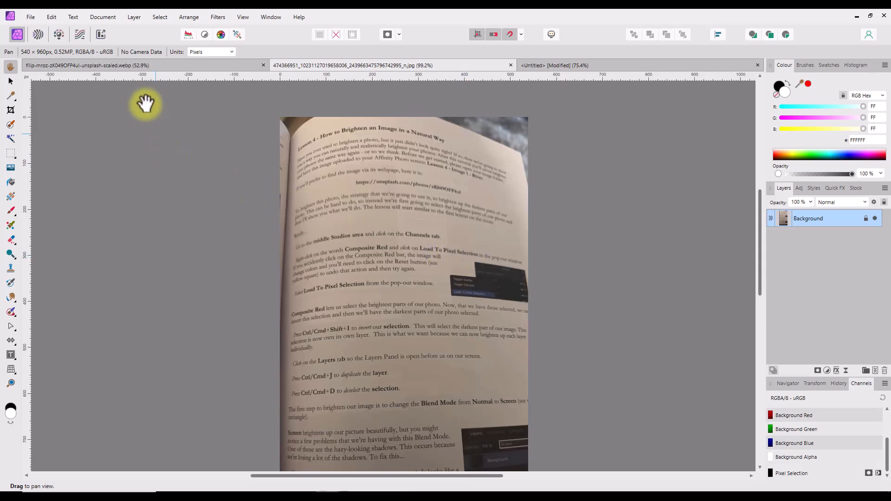
pyautogui.click(204, 66)
pyautogui.press('v')
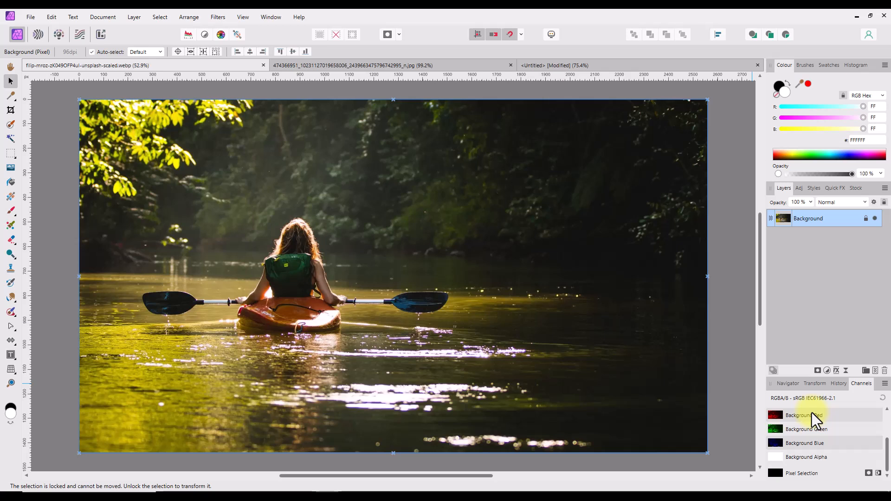
pyautogui.moveTo(888, 452); pyautogui.dragTo(887, 421)
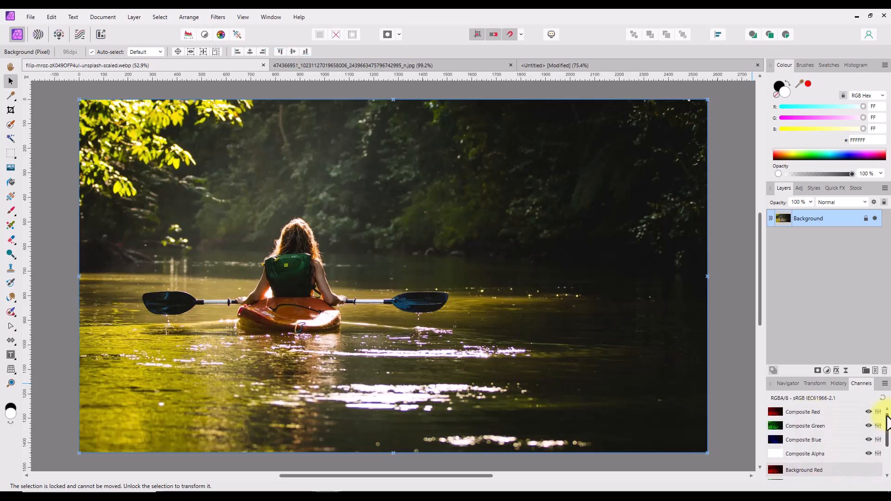
pyautogui.rightClick(808, 413)
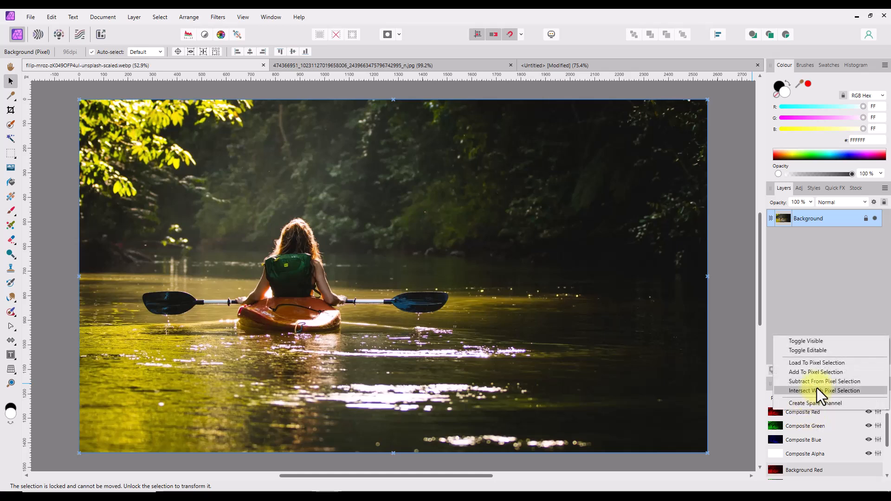
pyautogui.click(821, 363)
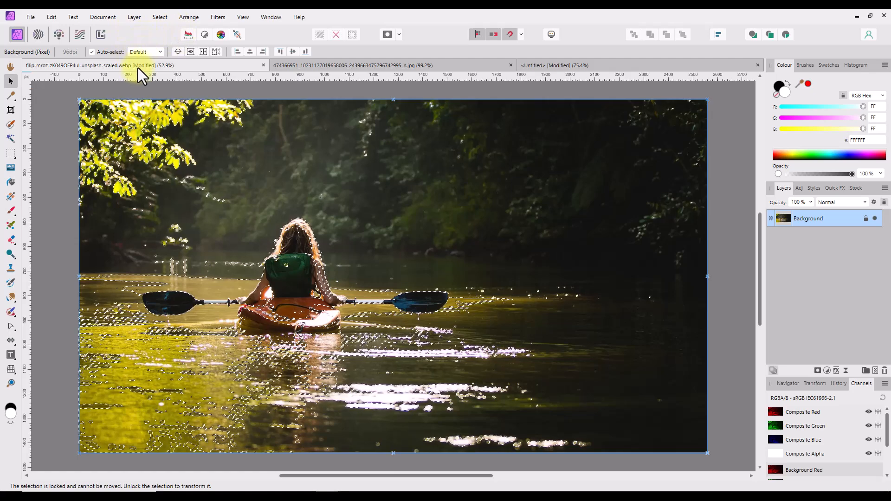
# Invert the pixel selection.
pyautogui.click(294, 66)
pyautogui.press('h')
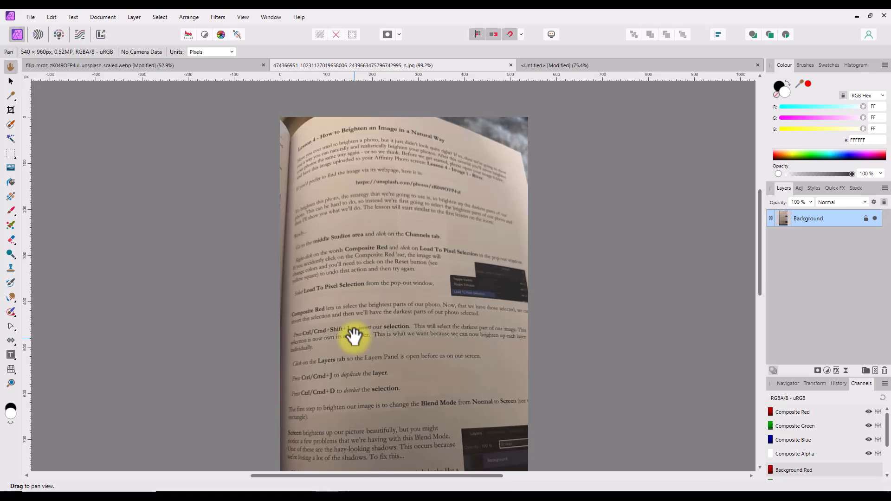
pyautogui.click(189, 67)
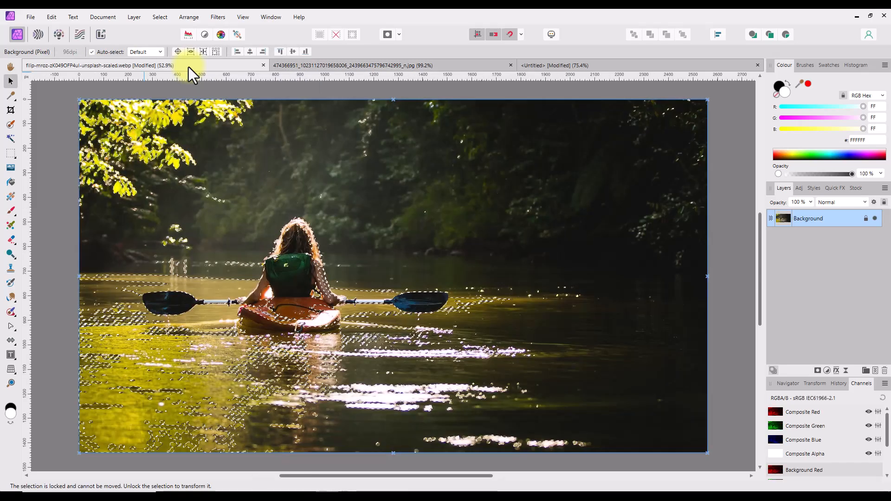
pyautogui.click(159, 17)
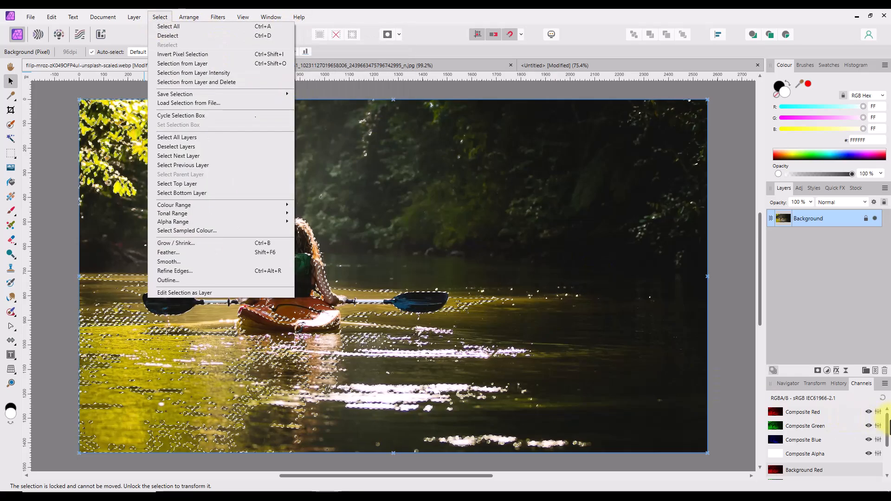
pyautogui.moveTo(887, 426); pyautogui.dragTo(888, 454)
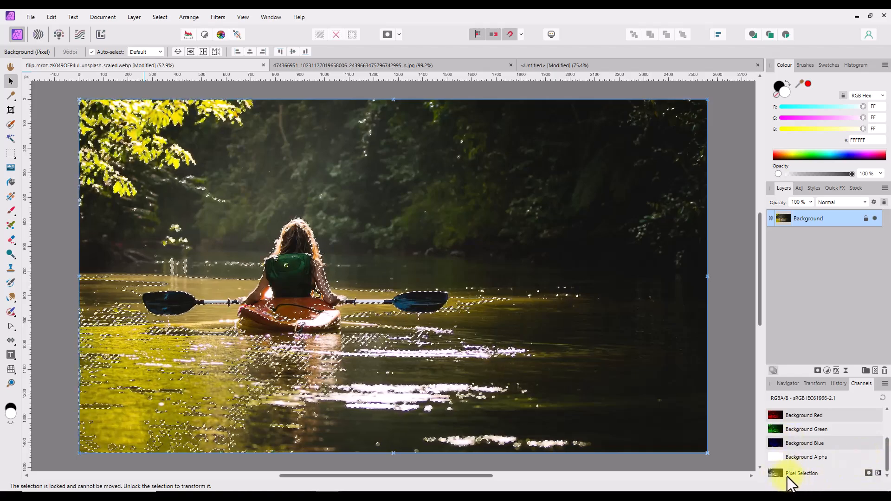
pyautogui.click(878, 473)
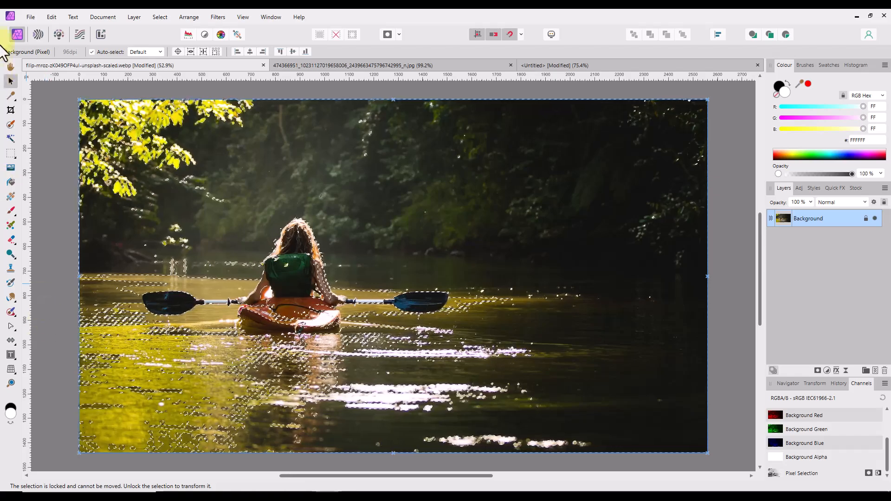
# Duplicate the selected pixels to a new layer, then deselect.
pyautogui.click(318, 65)
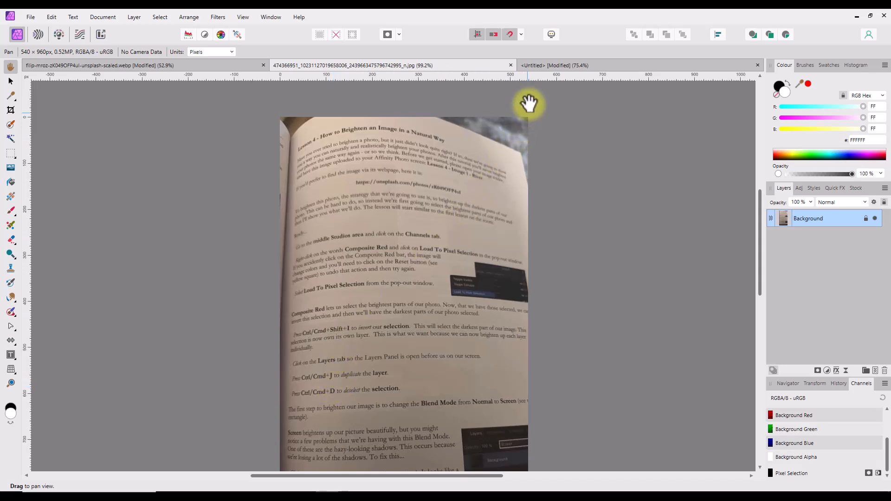
pyautogui.click(199, 66)
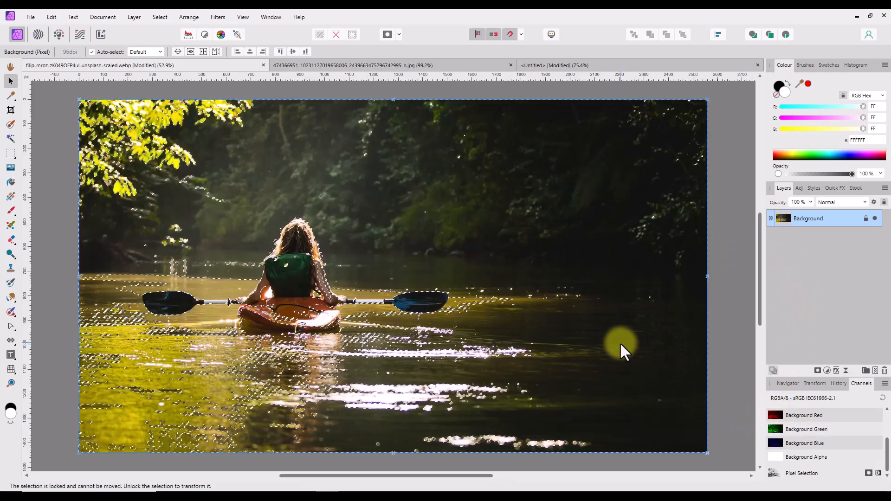
pyautogui.hotkey('ctrl', 'j')
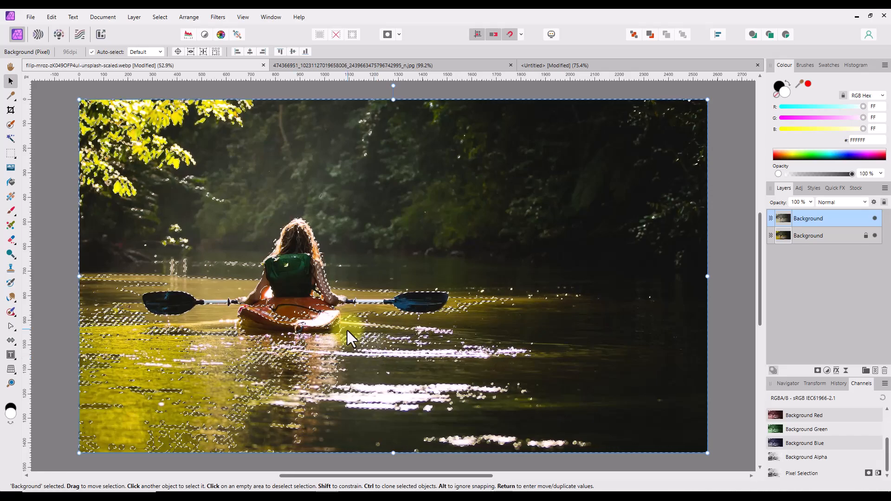
pyautogui.hotkey('ctrl', 'd')
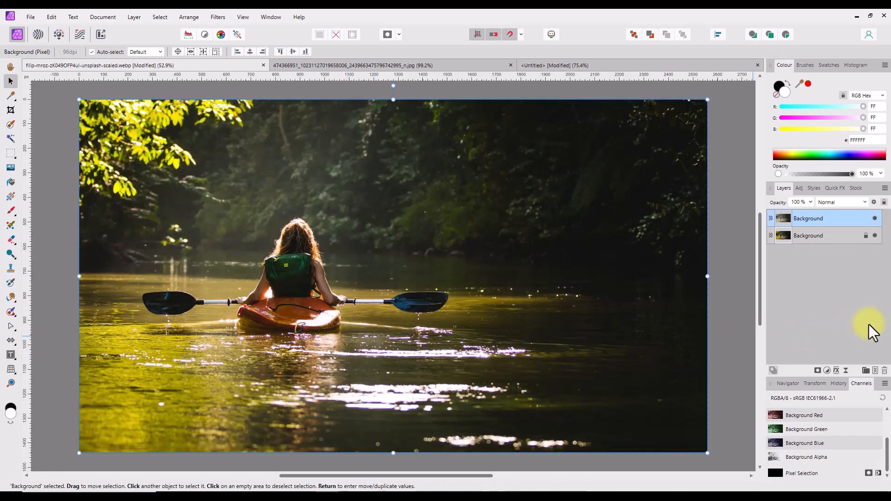
# Set the new top layer's blend mode to Screen.
pyautogui.click(339, 65)
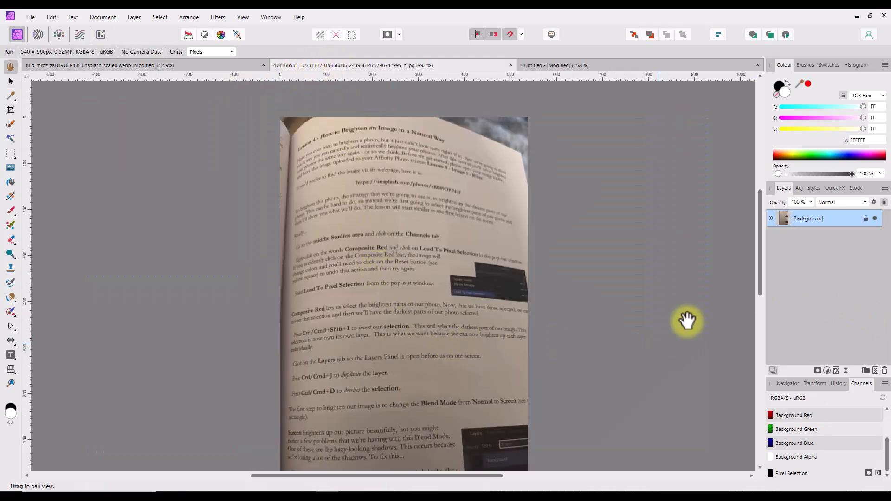
pyautogui.moveTo(761, 215); pyautogui.dragTo(757, 268)
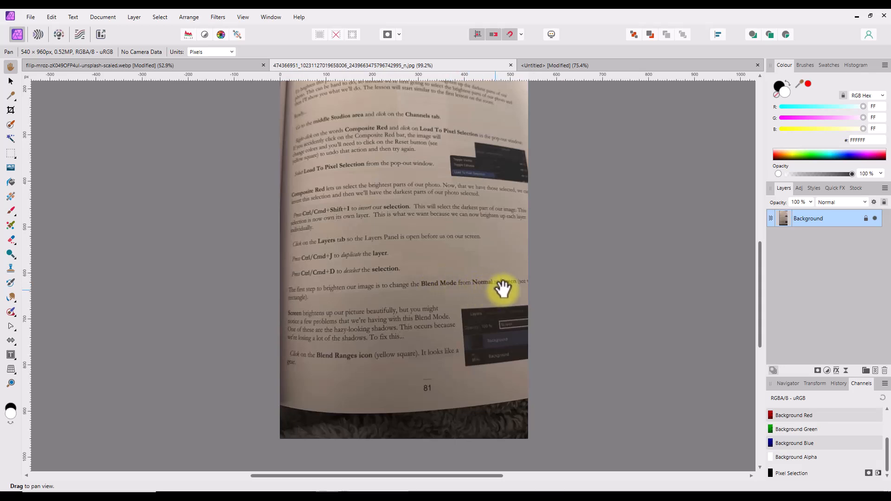
pyautogui.click(171, 65)
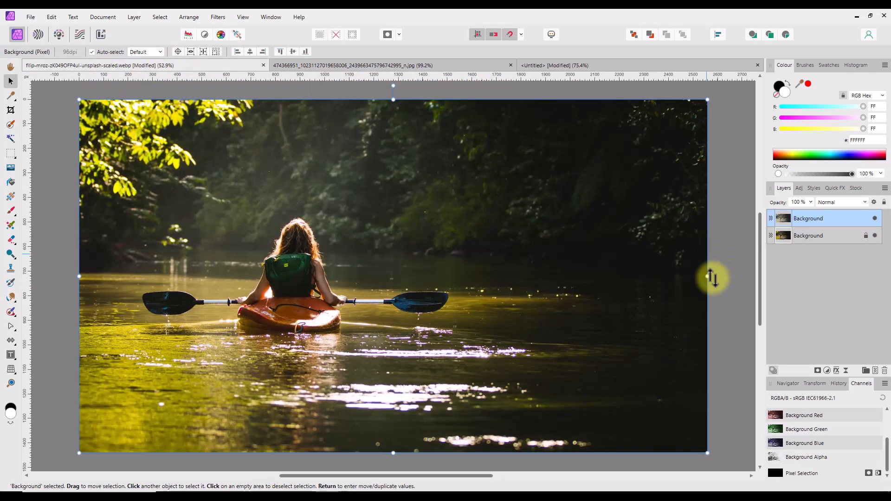
pyautogui.click(846, 204)
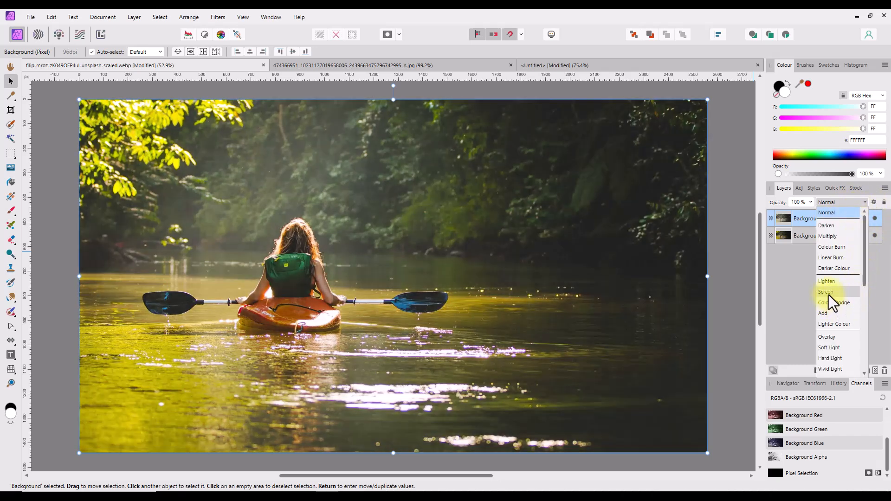
pyautogui.click(827, 293)
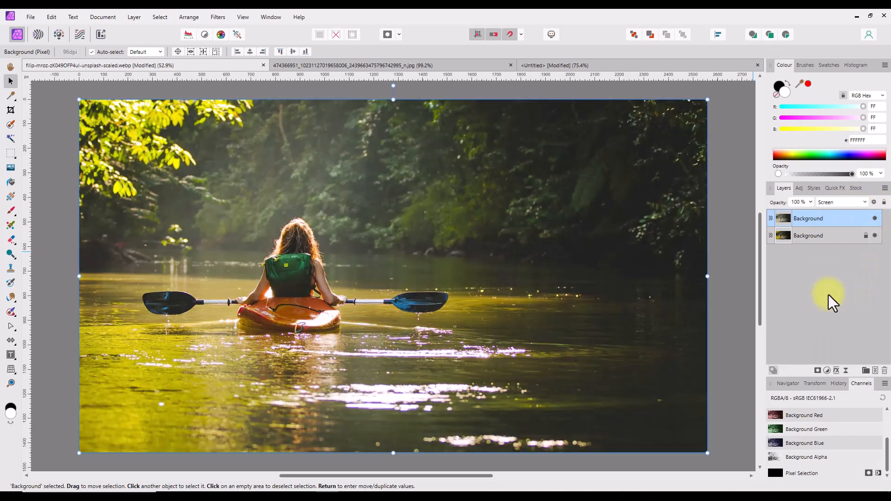
# Toggle the top layer's visibility to compare the image with and without it.
pyautogui.click(876, 219)
pyautogui.click(876, 219)
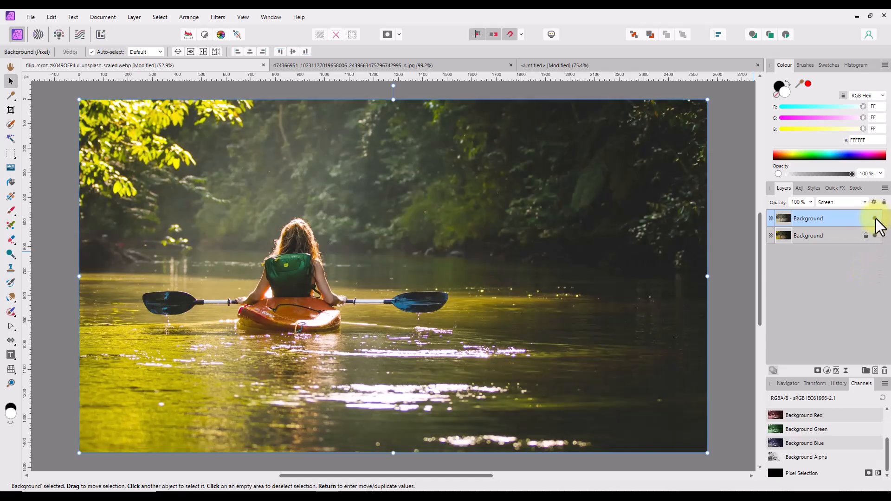
pyautogui.click(876, 219)
pyautogui.click(876, 219)
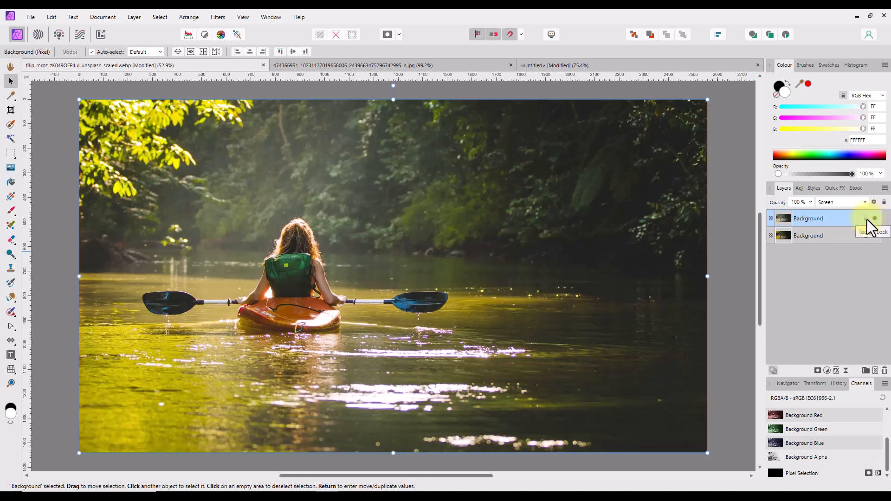
# Open the top layer's Blend Options and set the Underlying Composition Ranges node to about 74% in and 24% out.
pyautogui.click(345, 66)
pyautogui.press('h')
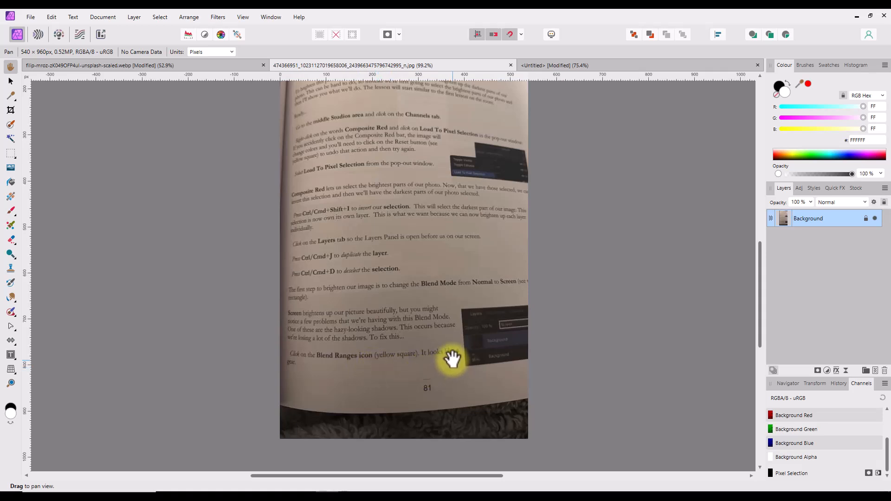
pyautogui.click(205, 65)
pyautogui.press('v')
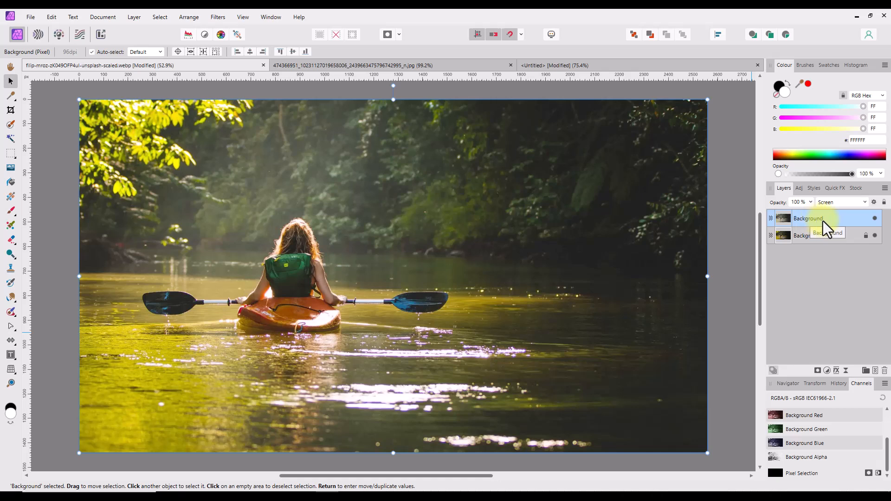
pyautogui.click(874, 203)
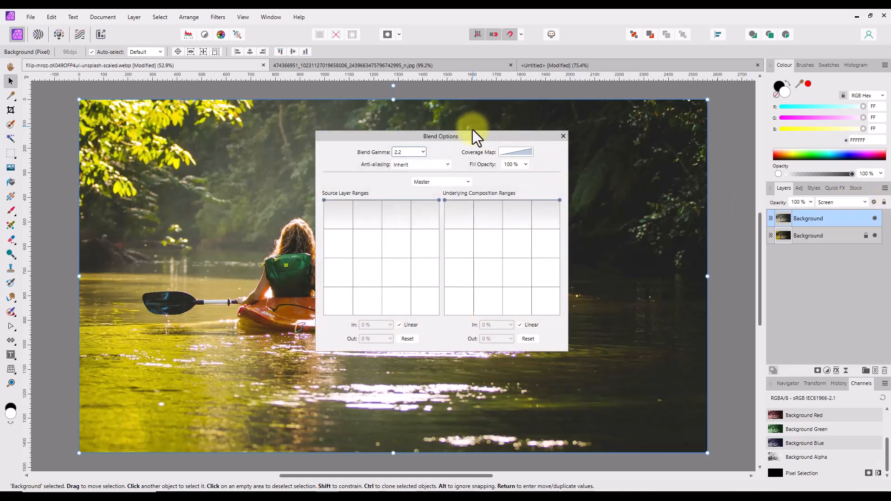
pyautogui.moveTo(473, 135); pyautogui.dragTo(561, 135)
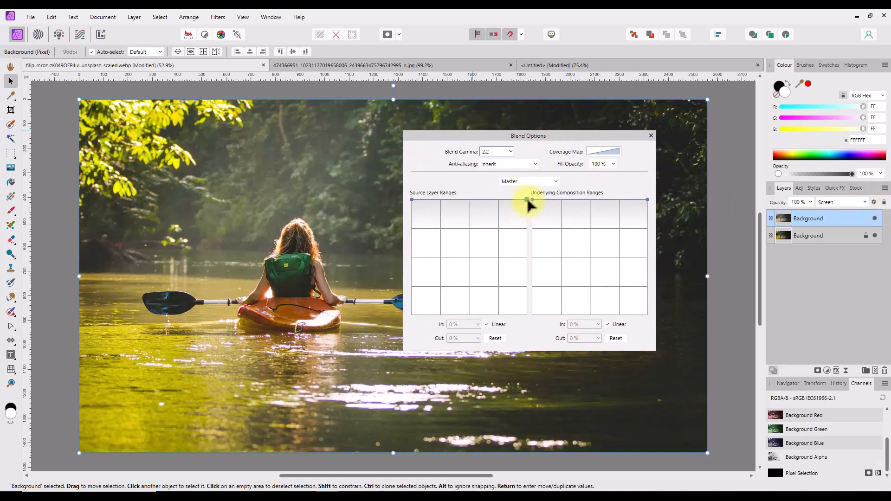
pyautogui.moveTo(527, 200); pyautogui.dragTo(444, 299)
pyautogui.moveTo(486, 248); pyautogui.dragTo(618, 286)
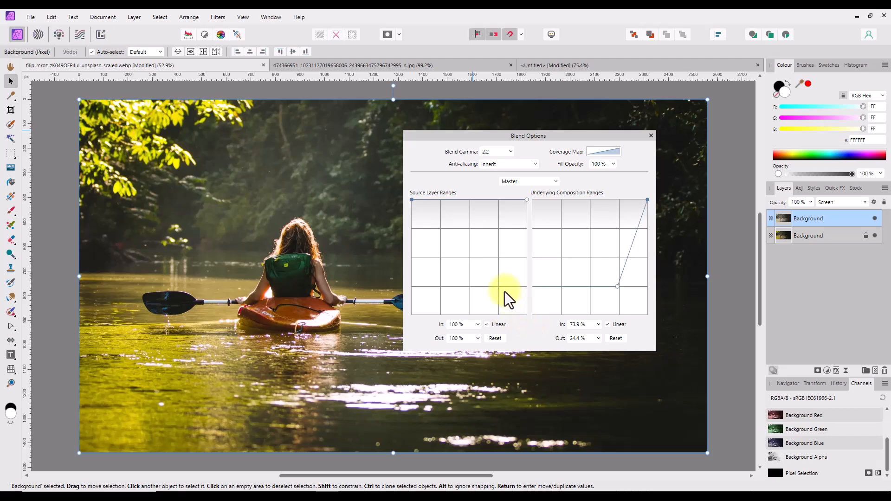
# Close Blend Options and toggle the top layer's visibility to compare the brightened result with the original.
pyautogui.click(651, 135)
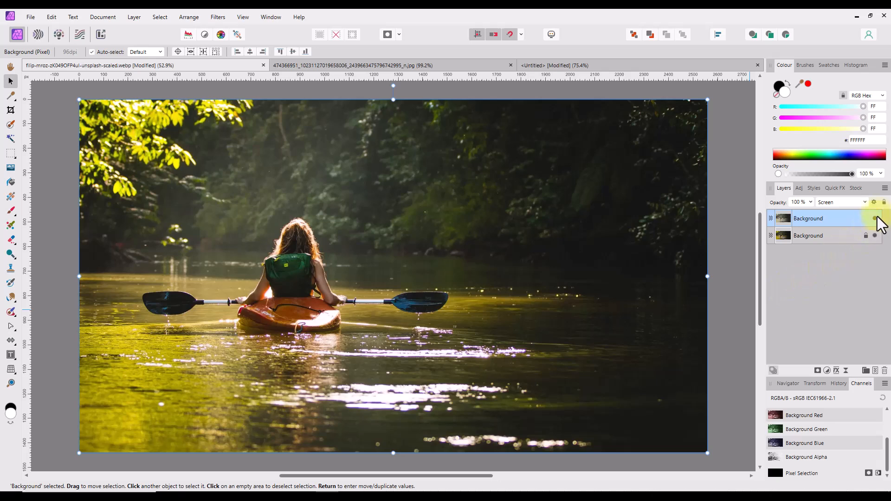
pyautogui.click(875, 219)
pyautogui.click(875, 218)
pyautogui.click(875, 218)
pyautogui.click(874, 217)
# Reopen the top layer's Blend Options and reshape the blend ranges, setting Underlying Composition Ranges to 0% in and 100% out.
pyautogui.click(874, 202)
pyautogui.moveTo(530, 287); pyautogui.dragTo(443, 200)
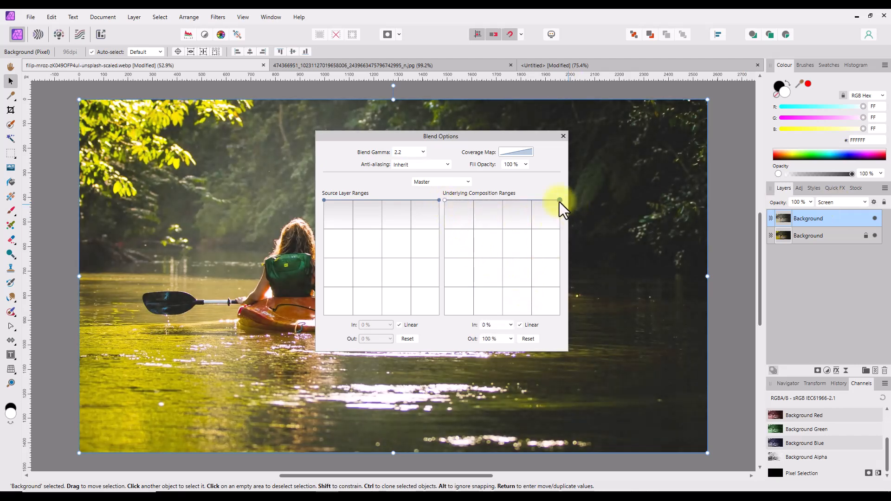
pyautogui.moveTo(559, 202)
pyautogui.mouseDown()
pyautogui.moveTo(544, 268)
pyautogui.moveTo(486, 271)
pyautogui.moveTo(560, 200)
pyautogui.mouseUp()
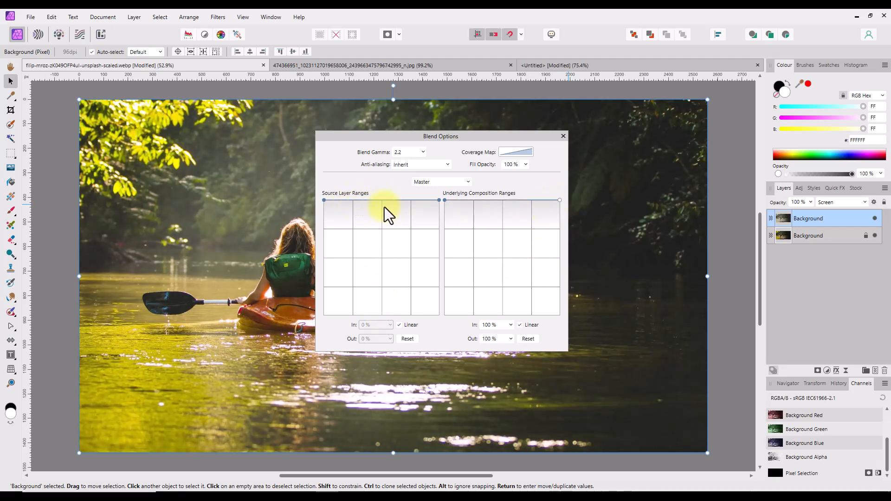
pyautogui.moveTo(384, 207); pyautogui.dragTo(380, 316)
pyautogui.click(564, 136)
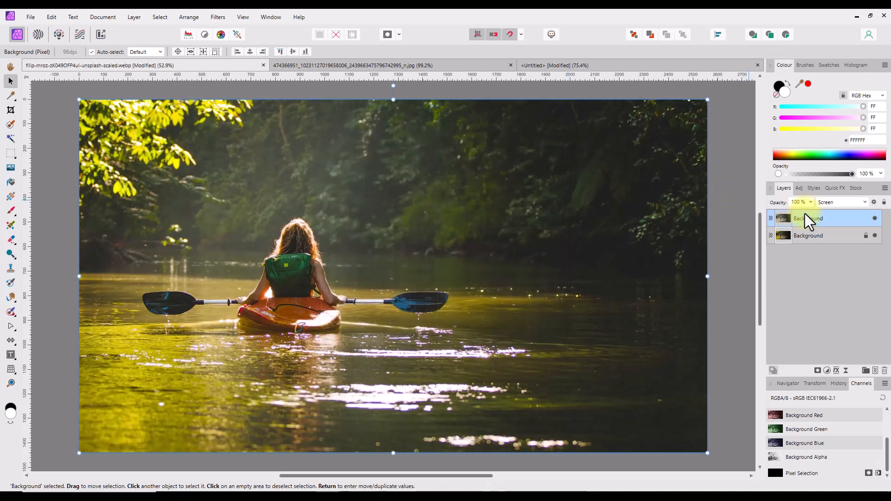
# Switch the top Screen layer off and on repeatedly to judge the revised blend against the original.
pyautogui.click(876, 218)
pyautogui.click(875, 218)
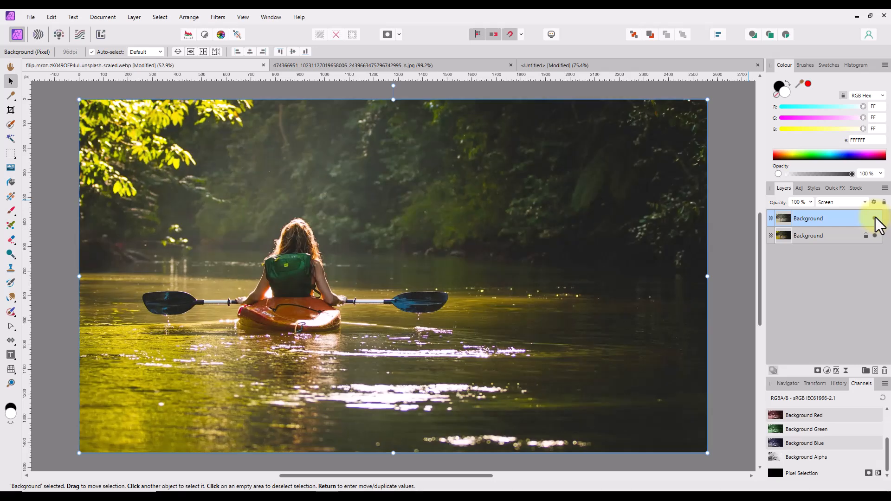
pyautogui.click(875, 217)
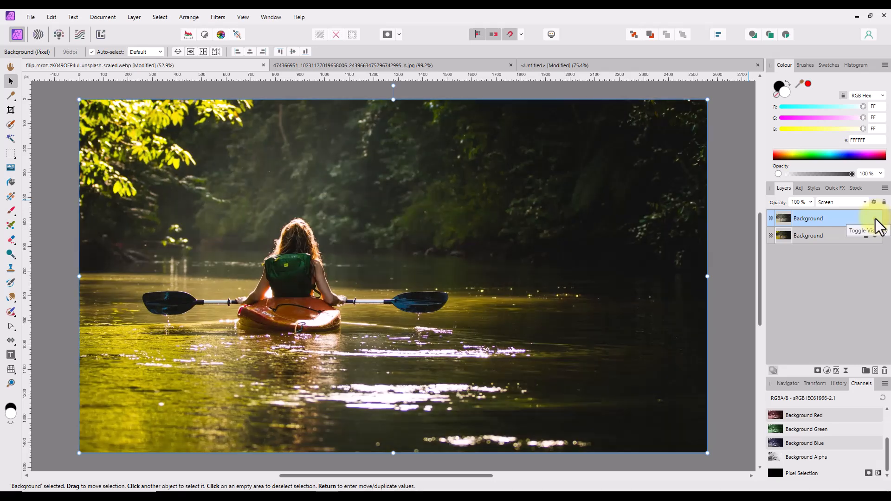
pyautogui.click(875, 218)
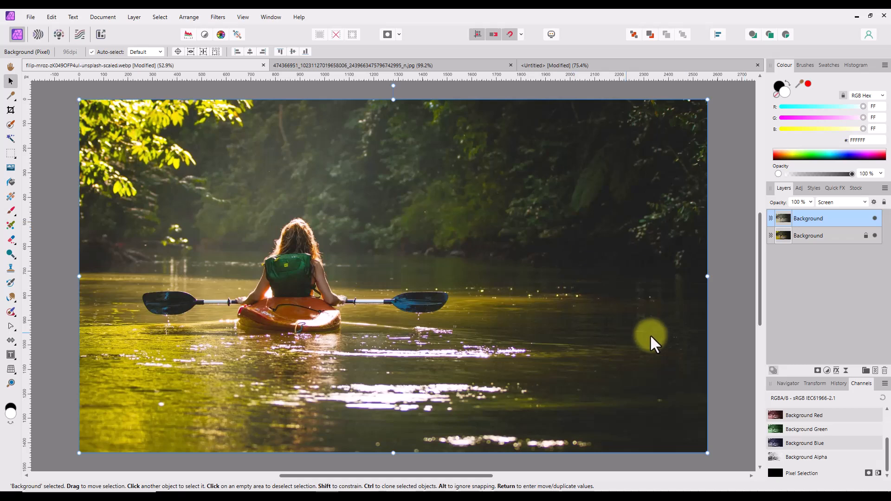
pyautogui.click(874, 218)
pyautogui.click(875, 218)
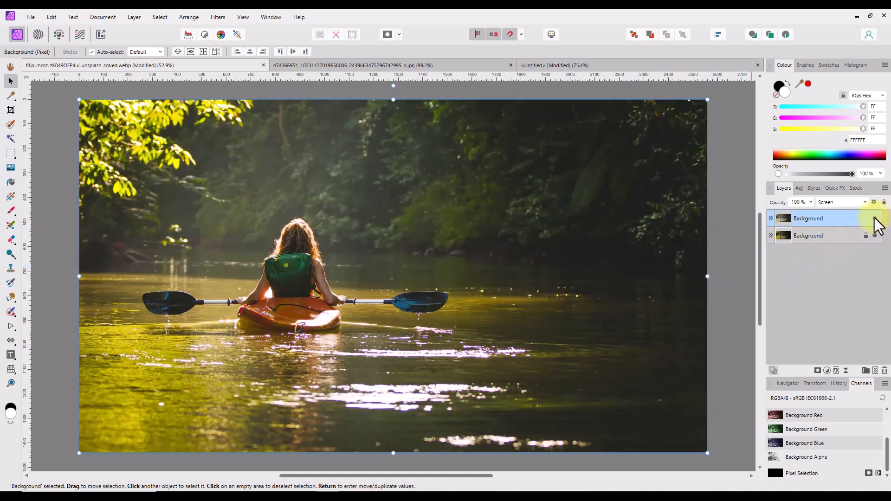